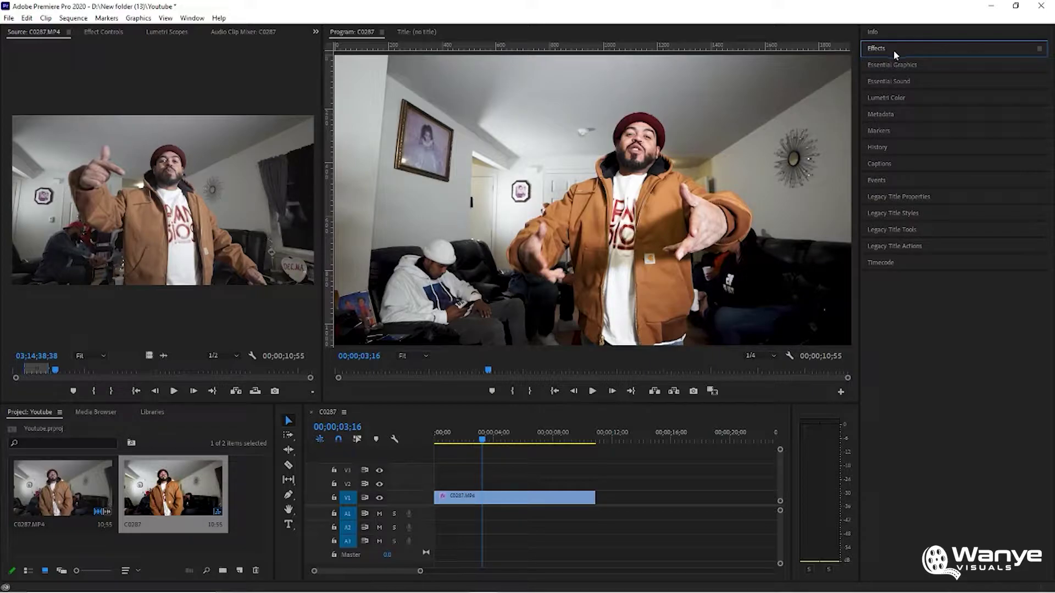
# Step: Search the effects for 'invert', drop Channel > Invert onto clip C0287, and play it back
pyautogui.click(893, 50)
pyautogui.click(886, 64)
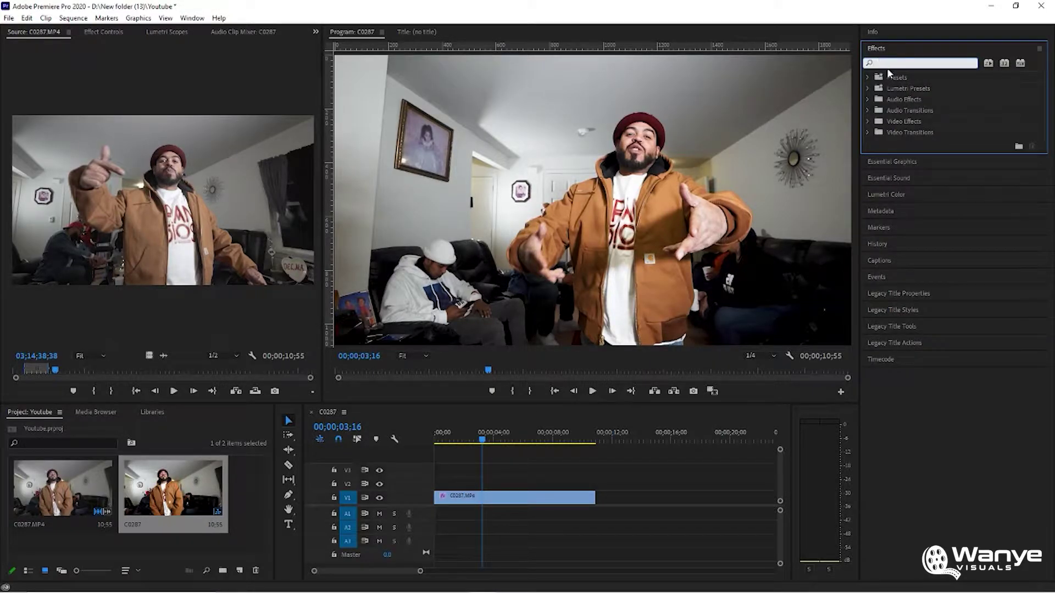
pyautogui.write('inv')
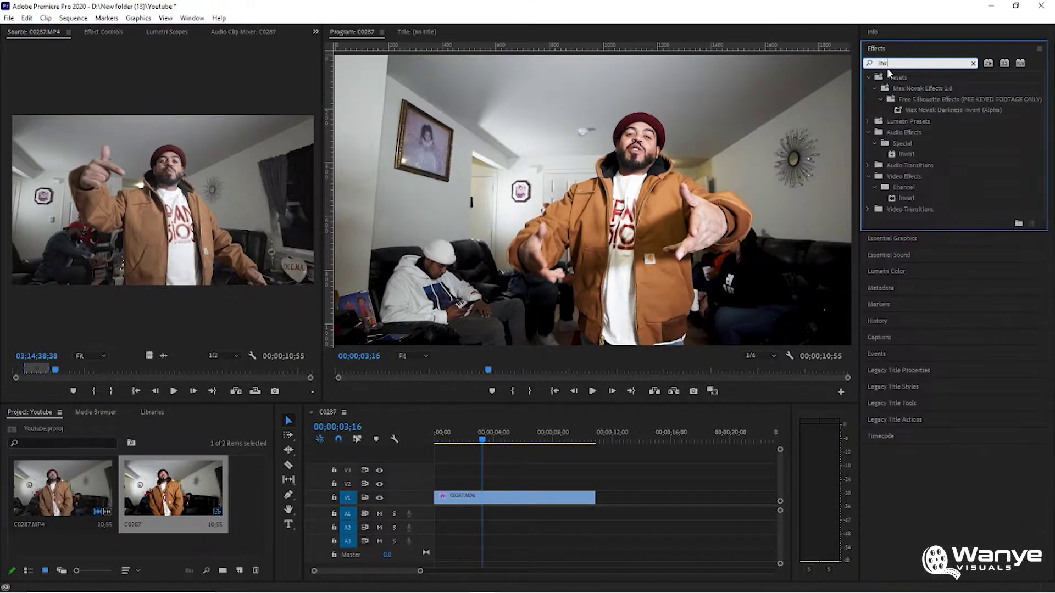
pyautogui.write('ert')
pyautogui.moveTo(906, 198); pyautogui.dragTo(536, 501)
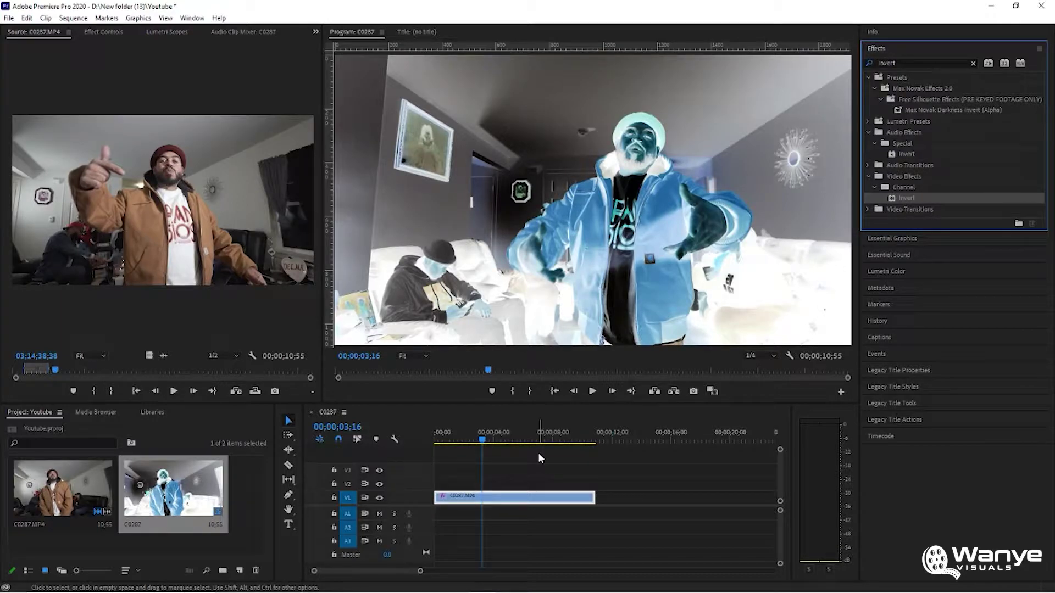
pyautogui.click(592, 391)
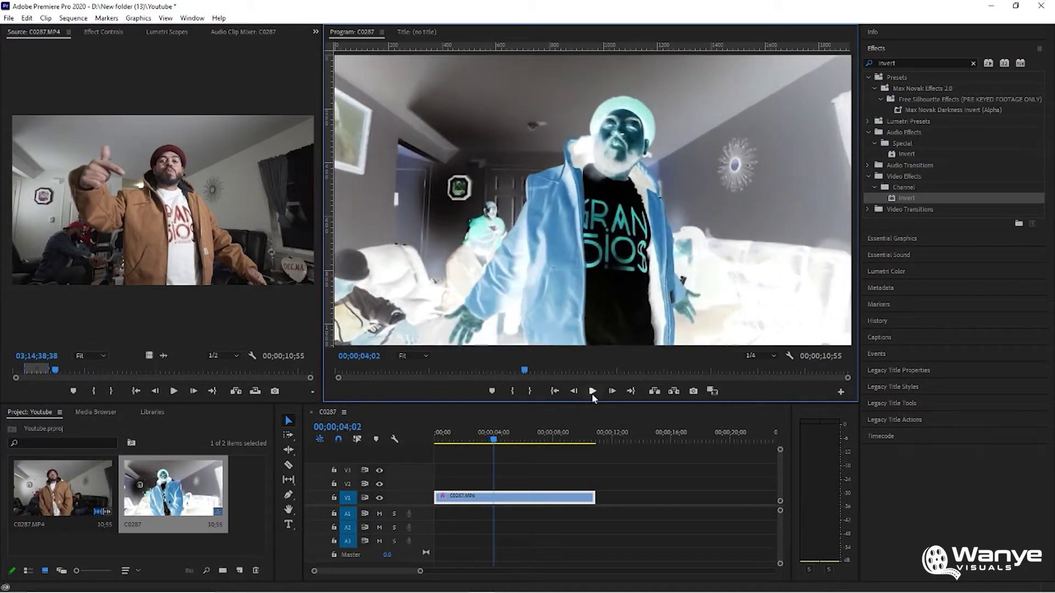
# Step: At the sequence start, set Invert Channel to Green and keyframe Blend With Original at 100%
pyautogui.click(566, 466)
pyautogui.click(103, 32)
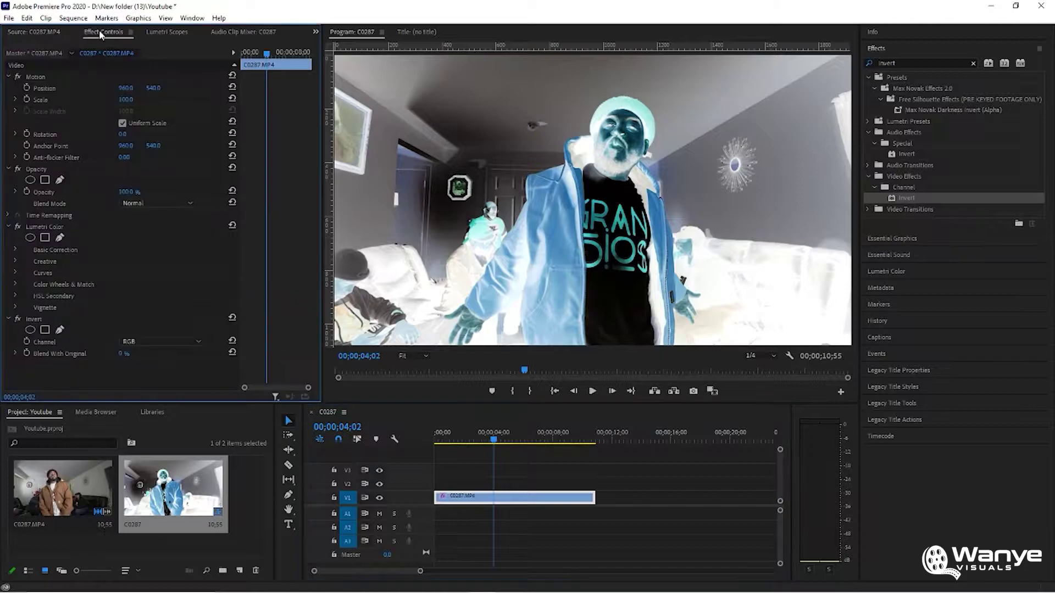
pyautogui.press('Home')
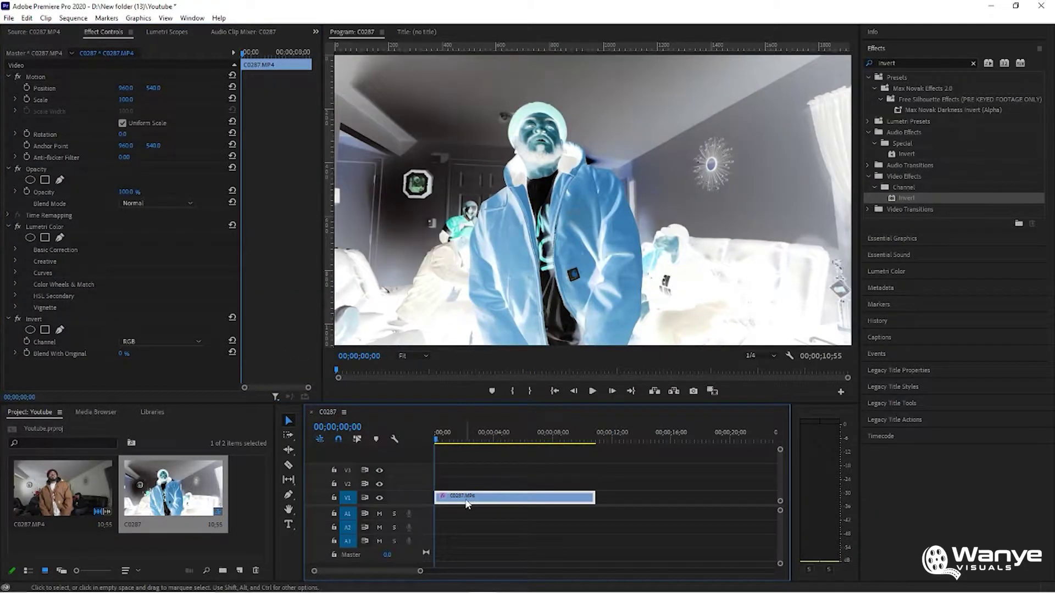
pyautogui.click(147, 341)
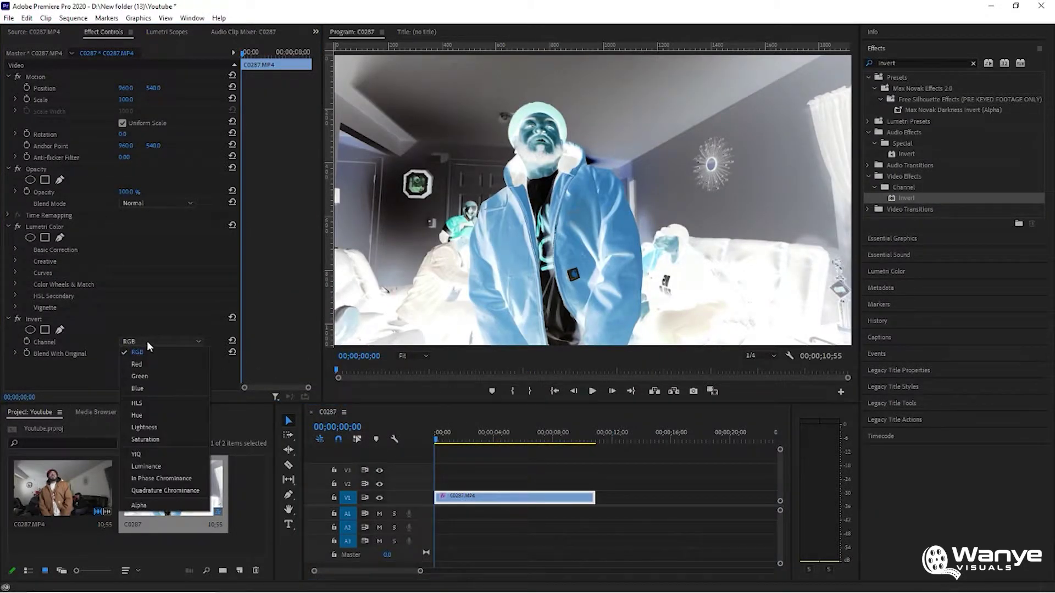
pyautogui.click(153, 379)
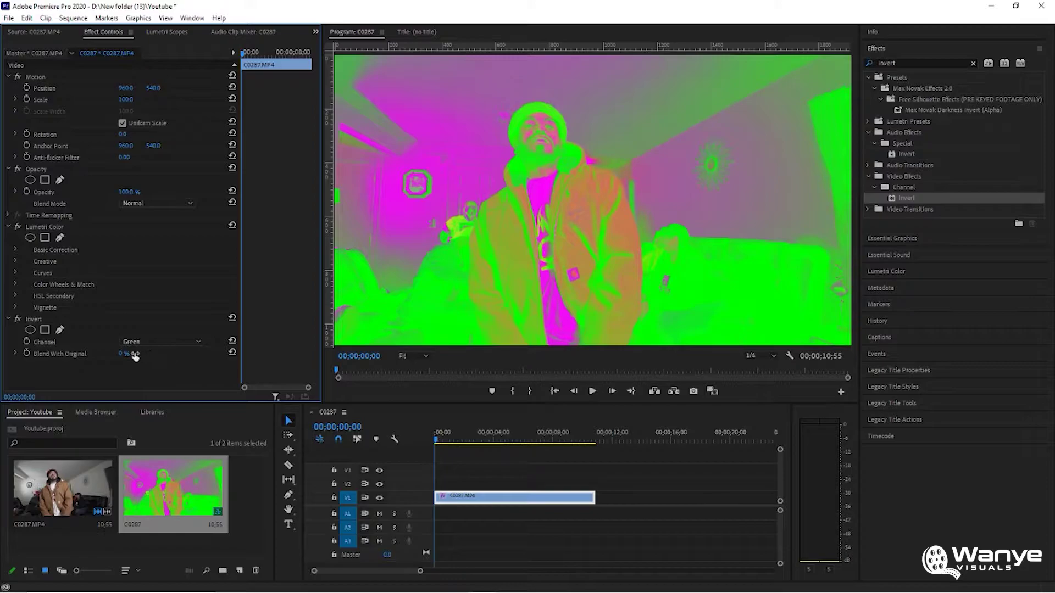
pyautogui.click(26, 352)
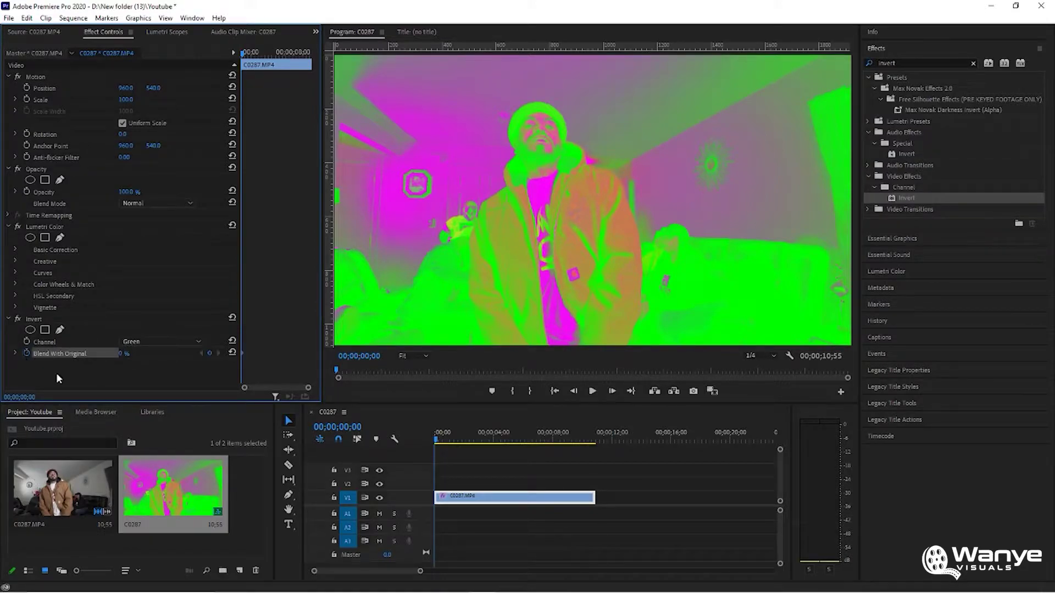
pyautogui.moveTo(123, 353); pyautogui.dragTo(165, 353)
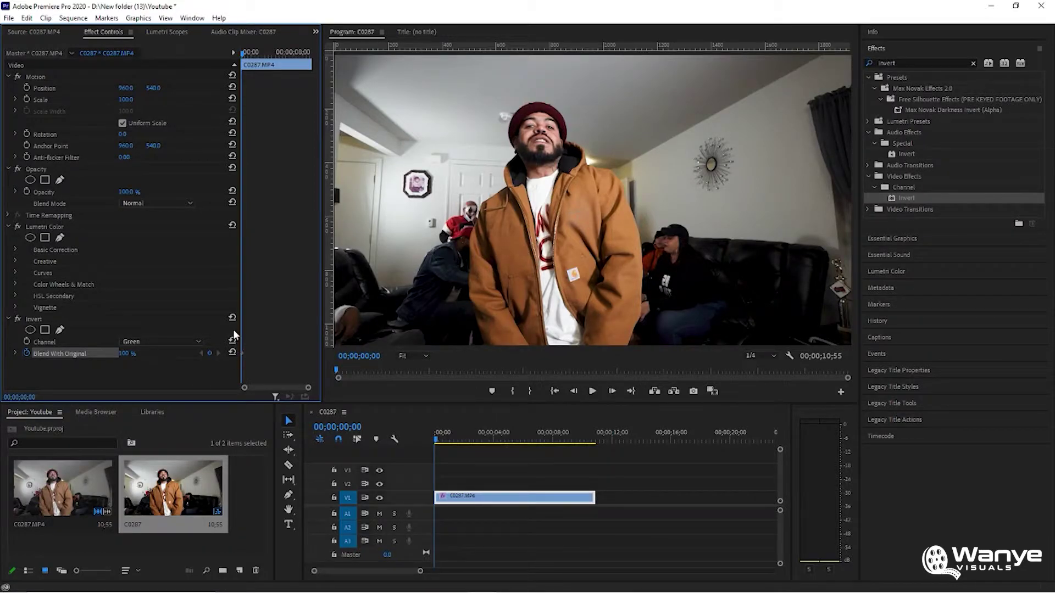
# Step: At frame 5, drop Blend With Original to 0% and preview the flicker
pyautogui.press('Right')
pyautogui.press('Right')
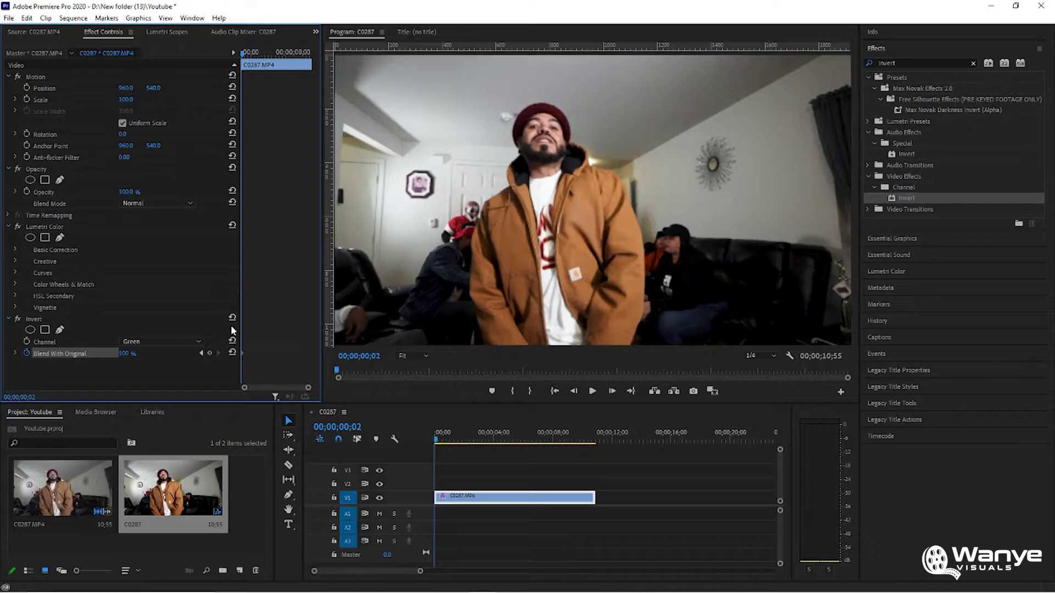
pyautogui.press('Right')
pyautogui.press('Right')
pyautogui.press('Right')
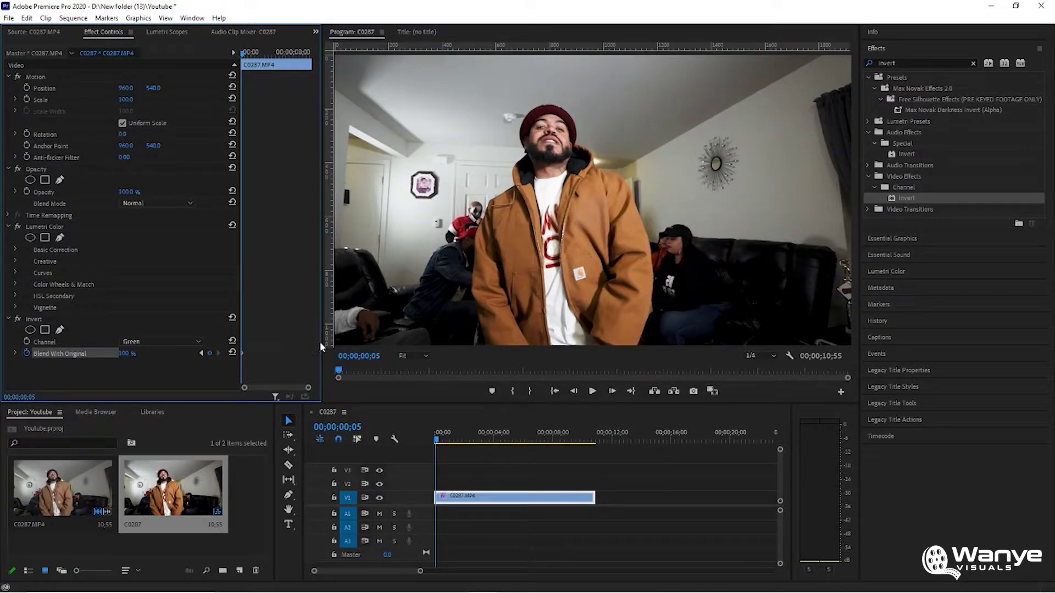
pyautogui.moveTo(321, 346); pyautogui.dragTo(472, 346)
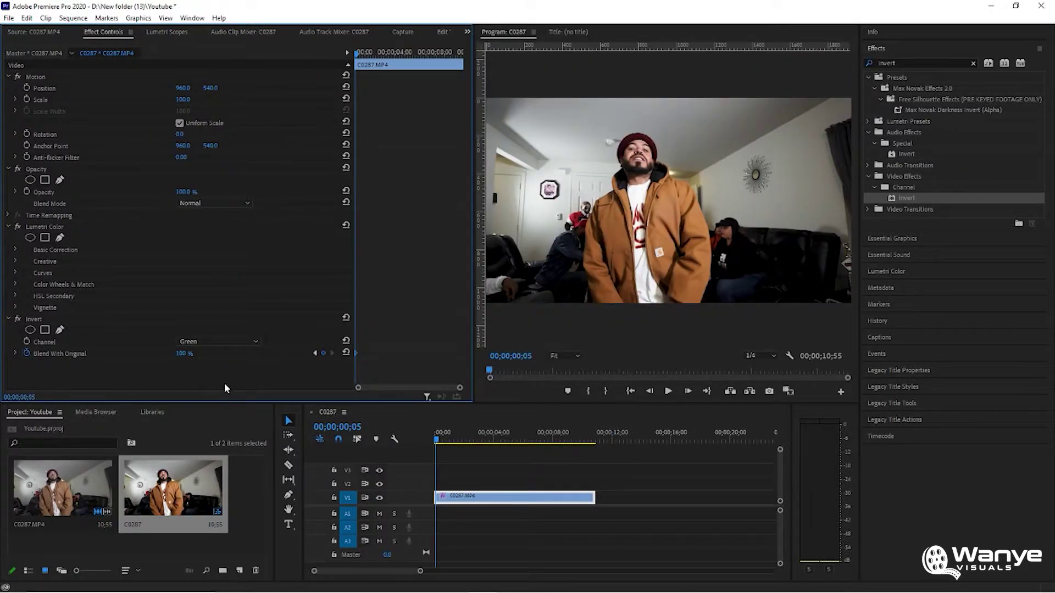
pyautogui.moveTo(183, 356); pyautogui.dragTo(120, 356)
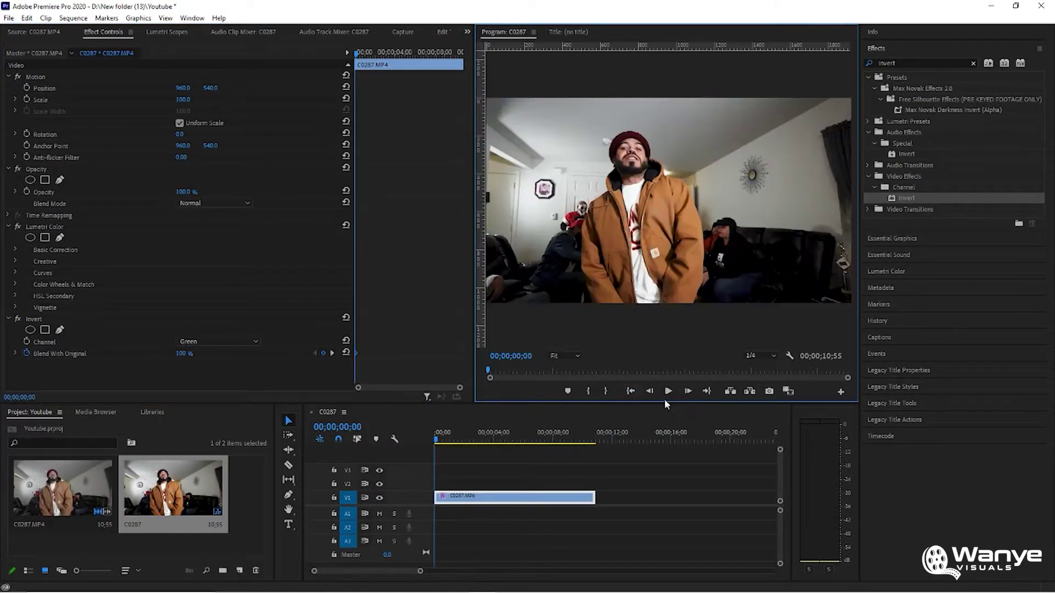
pyautogui.click(667, 393)
pyautogui.click(670, 397)
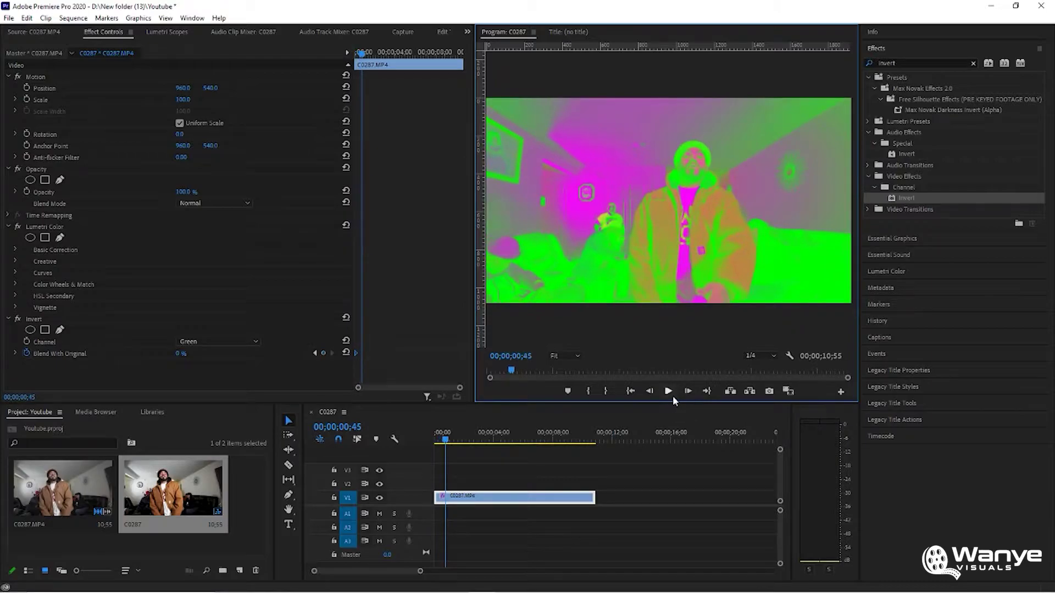
pyautogui.click(633, 391)
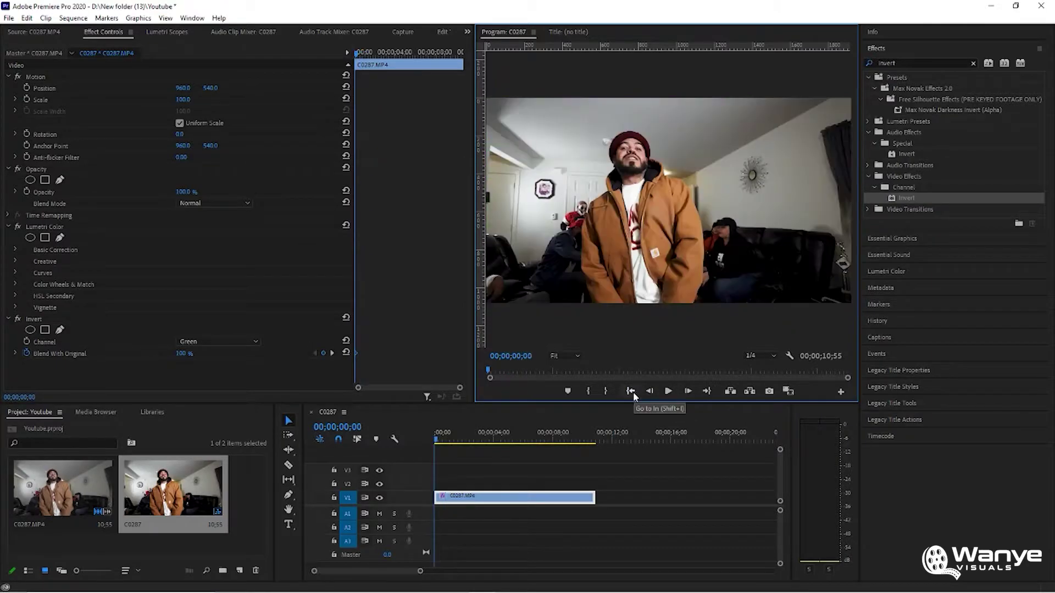
# Step: At frame 10, keyframe Blend With Original back to 100% for normal colours
pyautogui.click(333, 352)
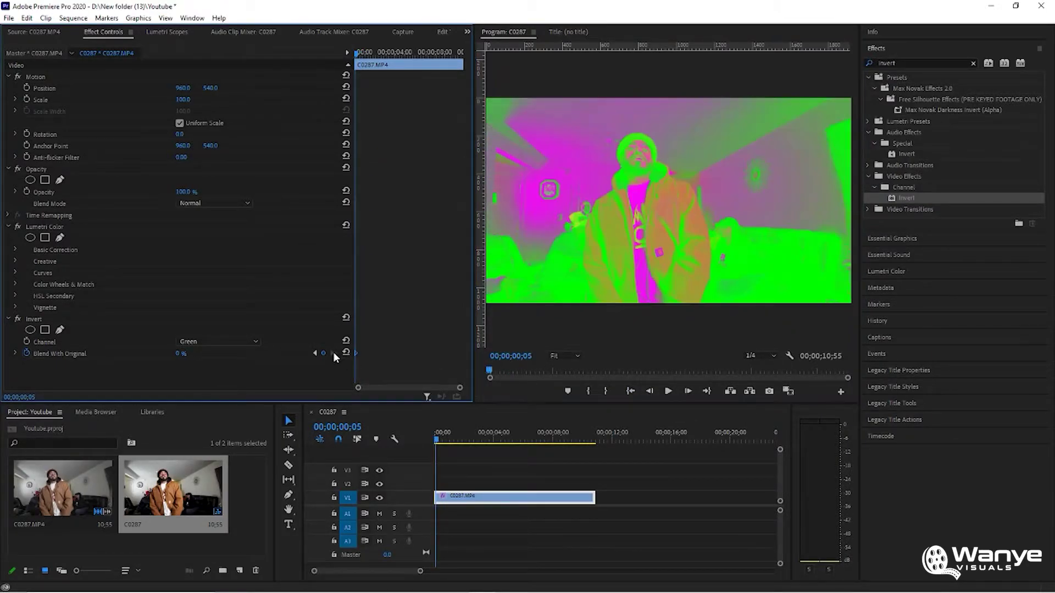
pyautogui.press('Right')
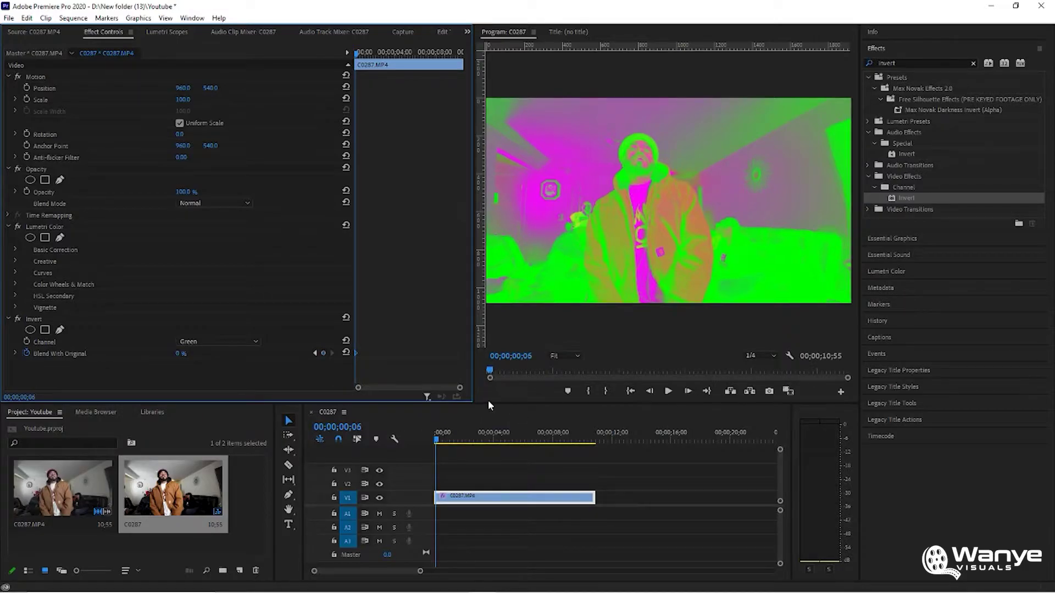
pyautogui.press('Right')
pyautogui.press('Right')
pyautogui.press('Right')
pyautogui.press('Right')
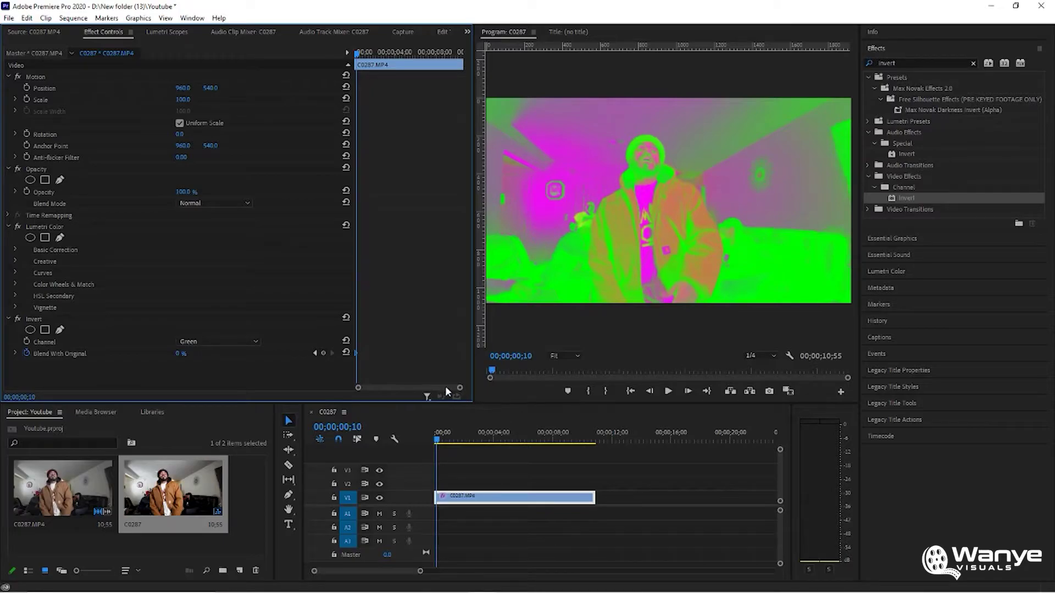
pyautogui.click(324, 353)
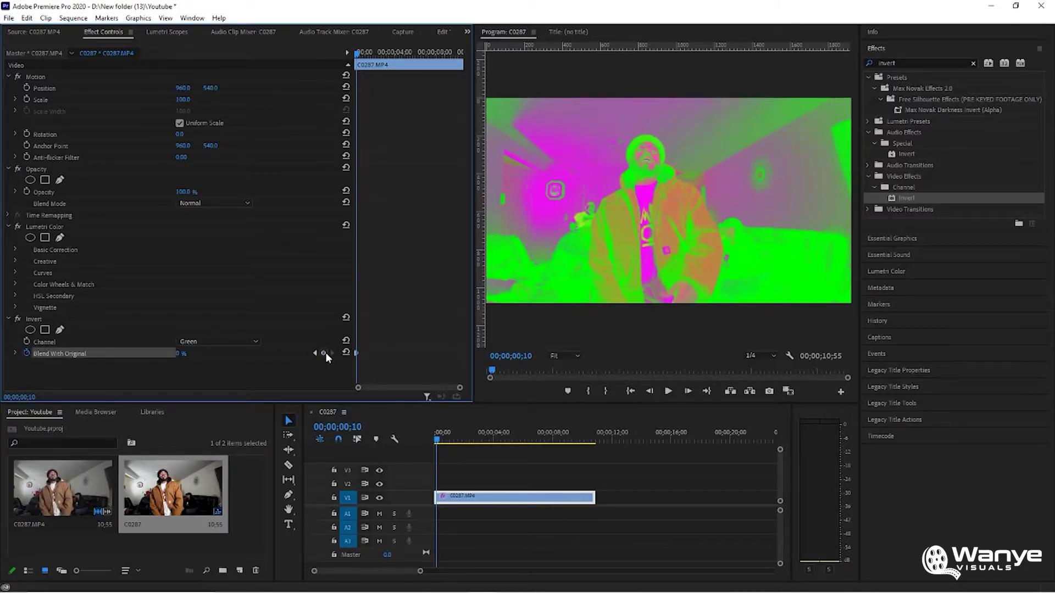
pyautogui.moveTo(183, 354); pyautogui.dragTo(213, 351)
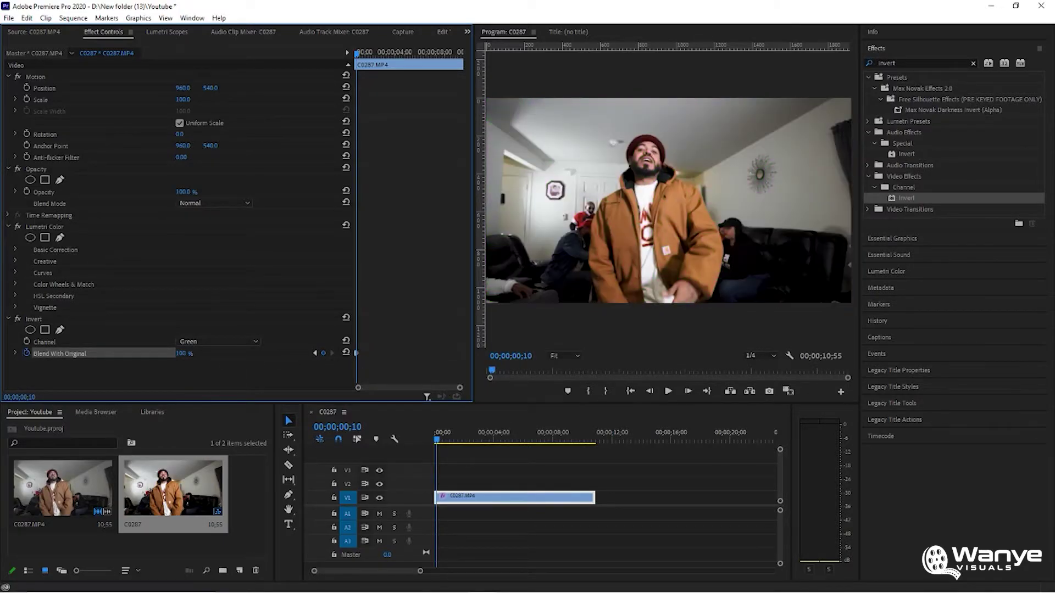
pyautogui.press('Home')
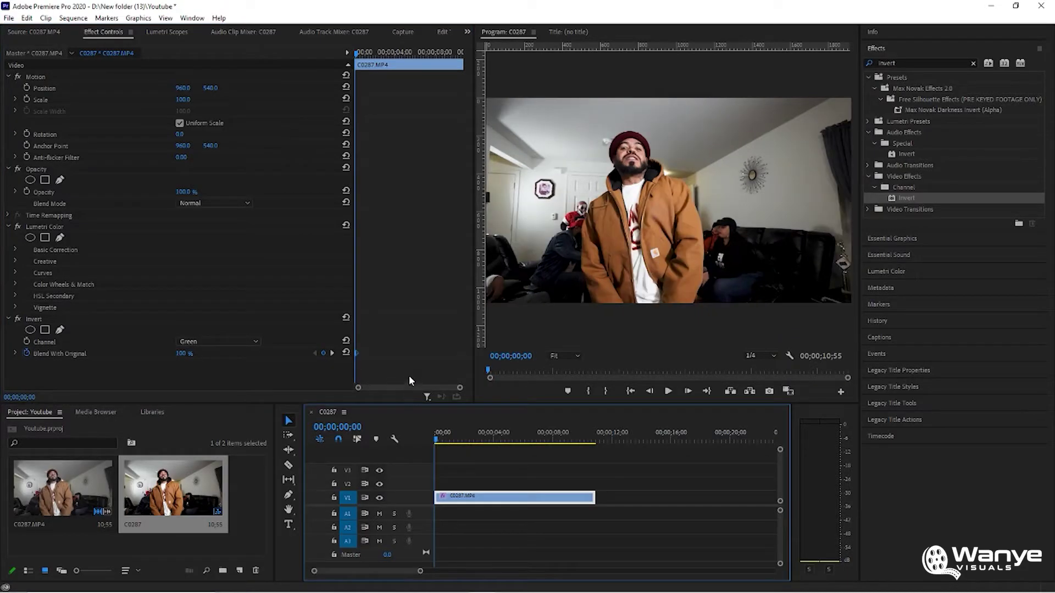
# Step: At frame 15, set Blend With Original to 0% so the image inverts again
pyautogui.click(333, 353)
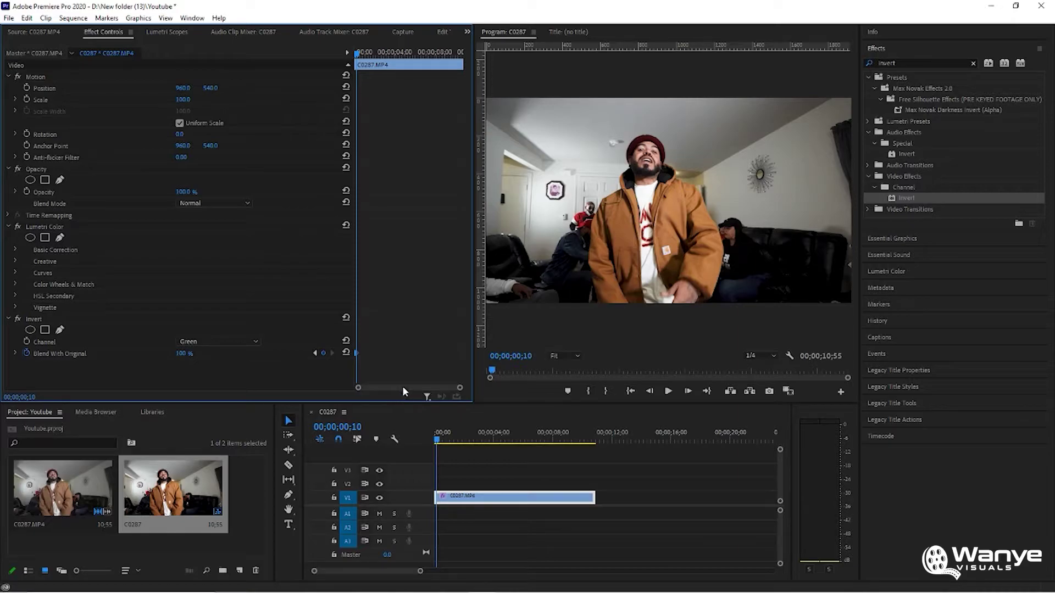
pyautogui.press('Right')
pyautogui.press('Right')
pyautogui.press('Right')
pyautogui.press('Right')
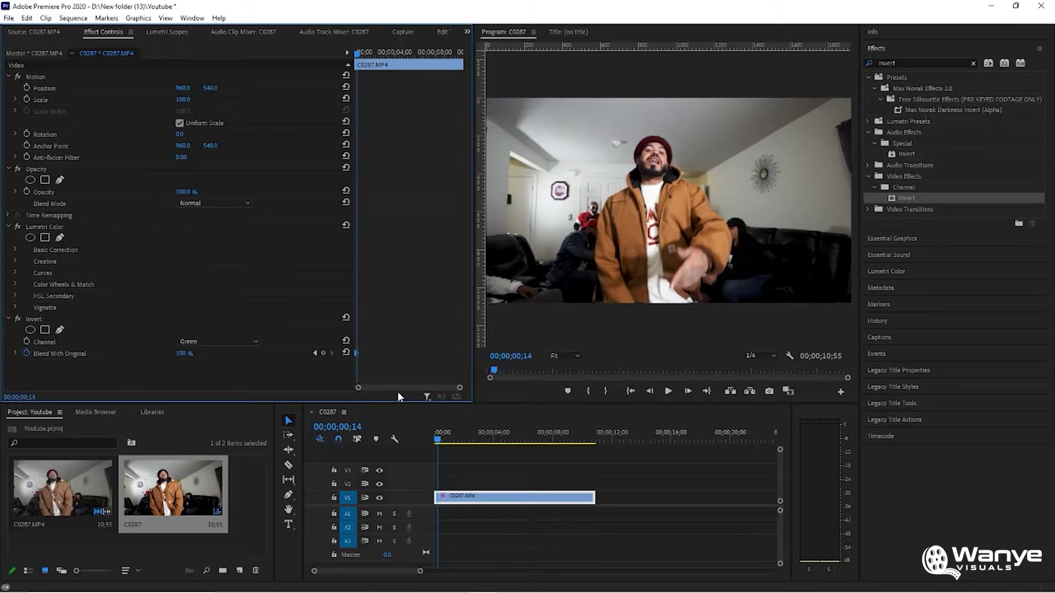
pyautogui.press('Right')
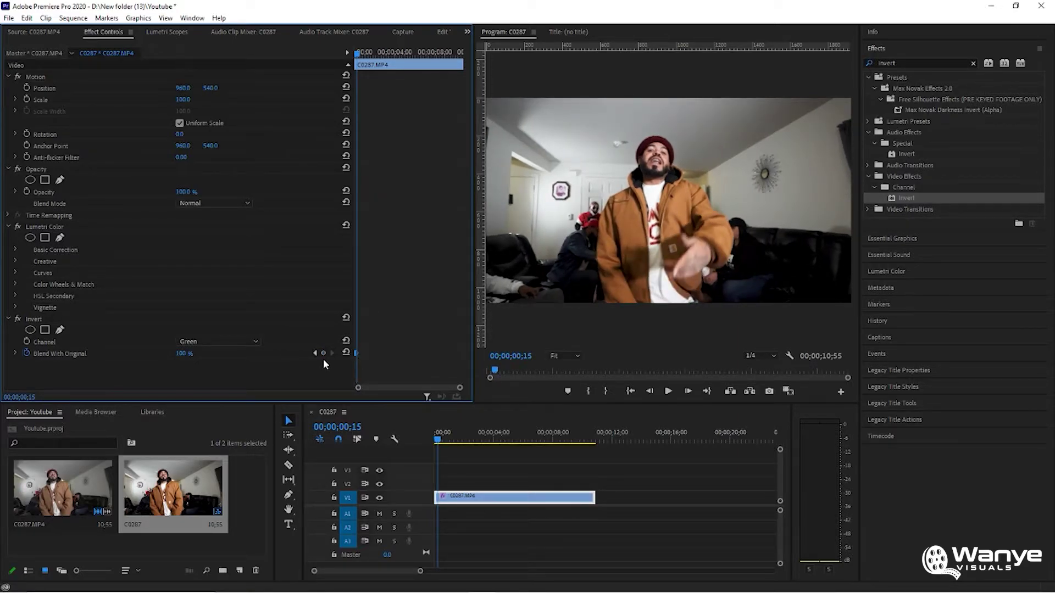
pyautogui.click(180, 353)
pyautogui.write('0')
pyautogui.press('Return')
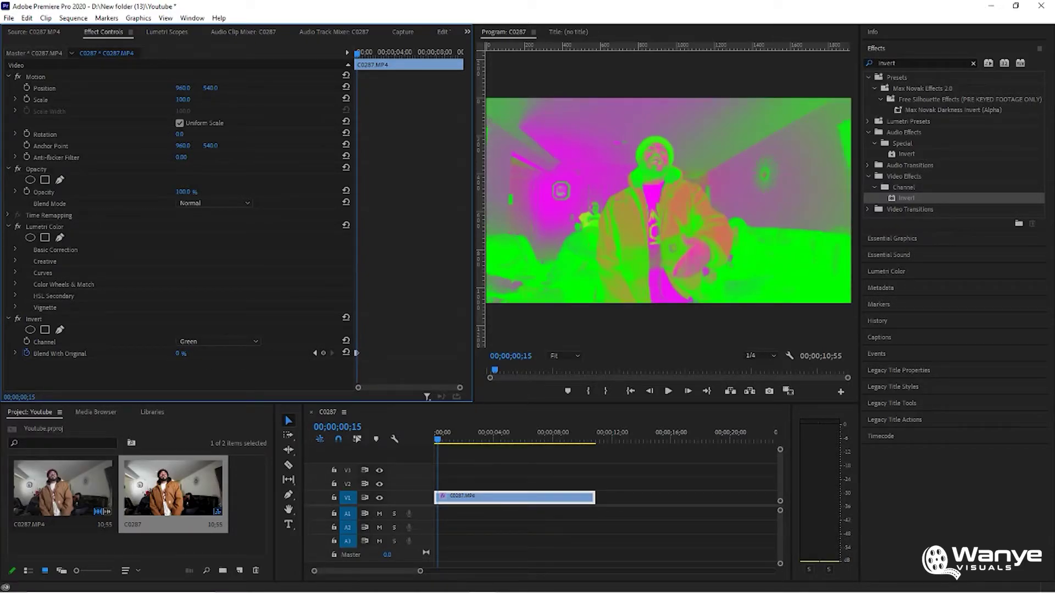
# Step: At frame 20, keyframe Blend With Original at 100% to restore normal colours
pyautogui.press('Right')
pyautogui.press('Right')
pyautogui.press('Right')
pyautogui.press('Right')
pyautogui.press('Right')
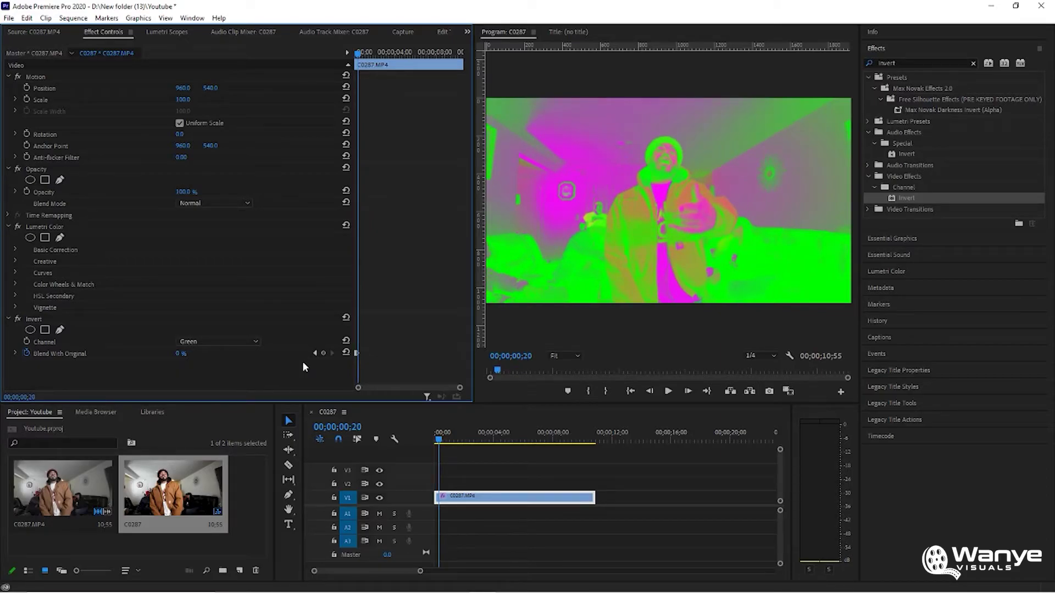
pyautogui.click(323, 352)
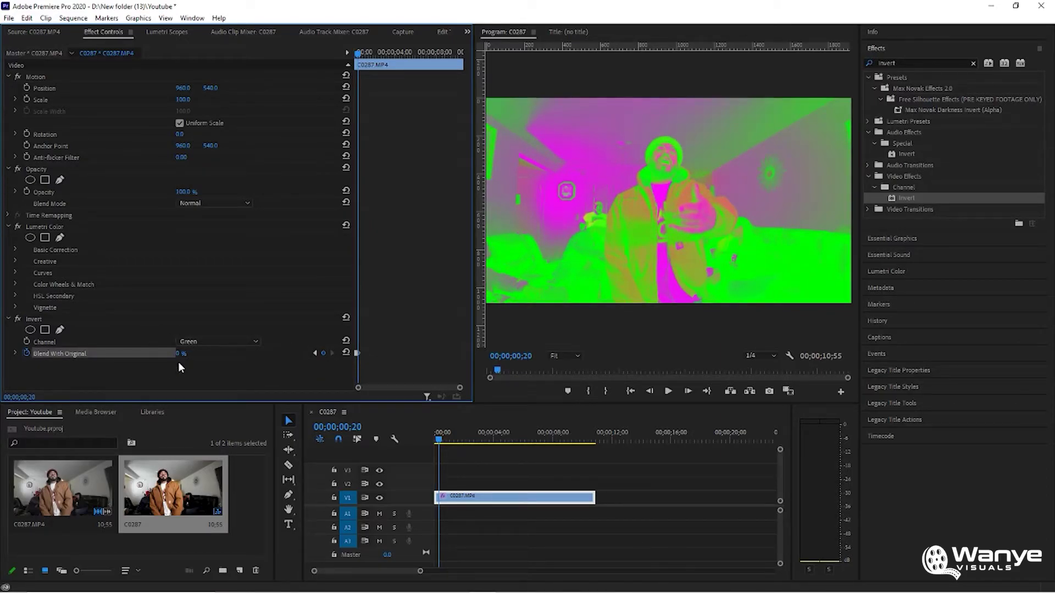
pyautogui.moveTo(180, 355); pyautogui.dragTo(195, 354)
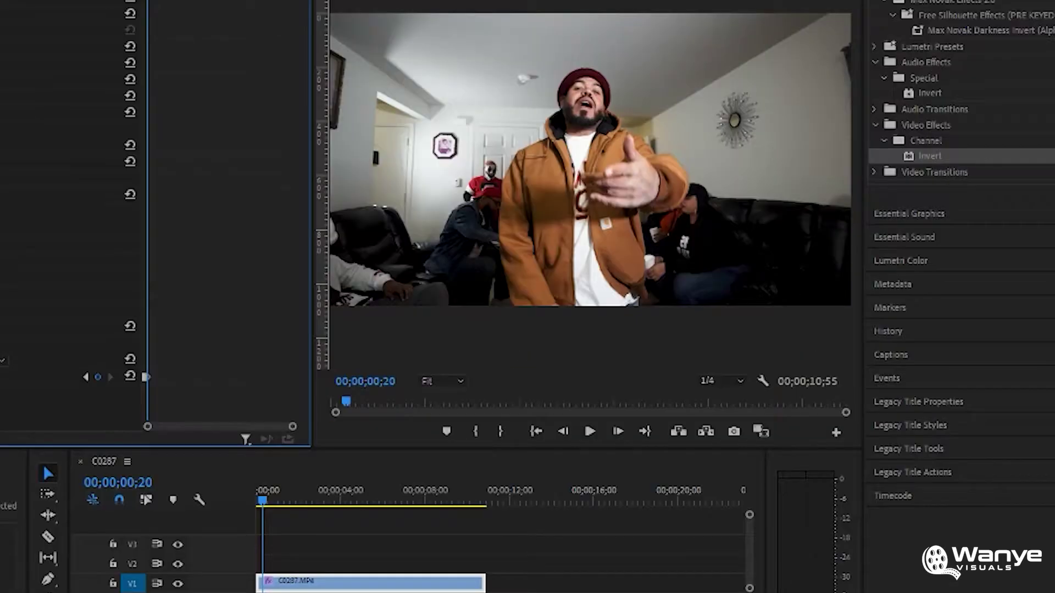
pyautogui.click(536, 431)
pyautogui.click(590, 431)
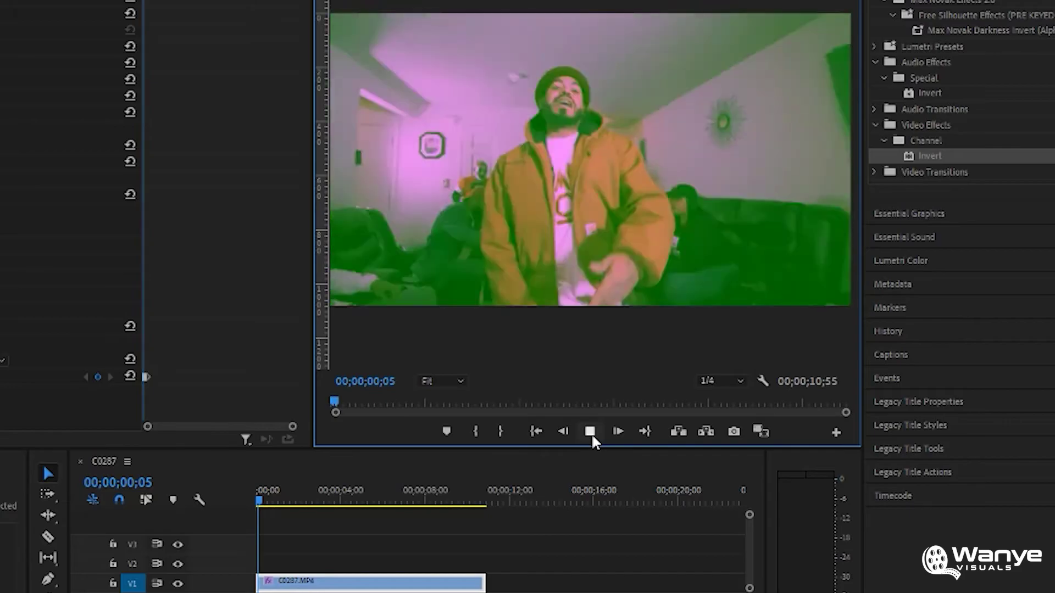
pyautogui.click(589, 431)
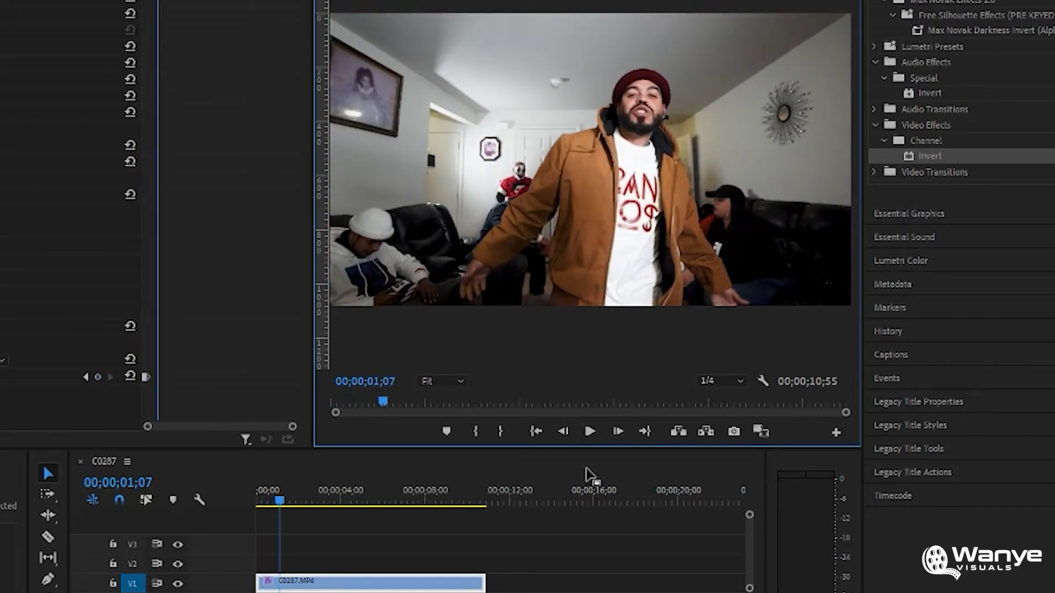
pyautogui.click(536, 431)
pyautogui.click(589, 431)
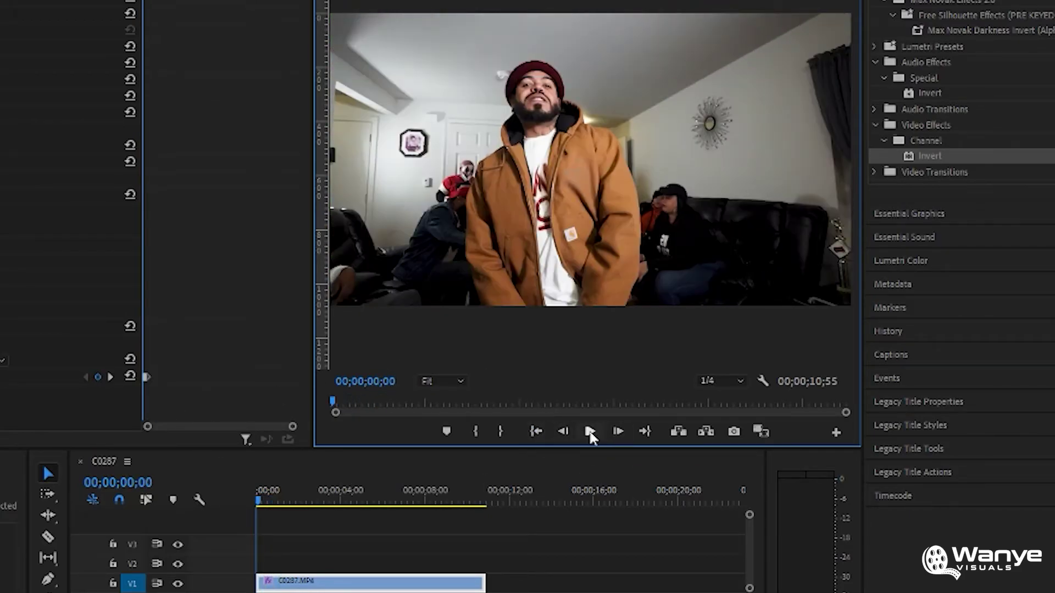
pyautogui.click(589, 432)
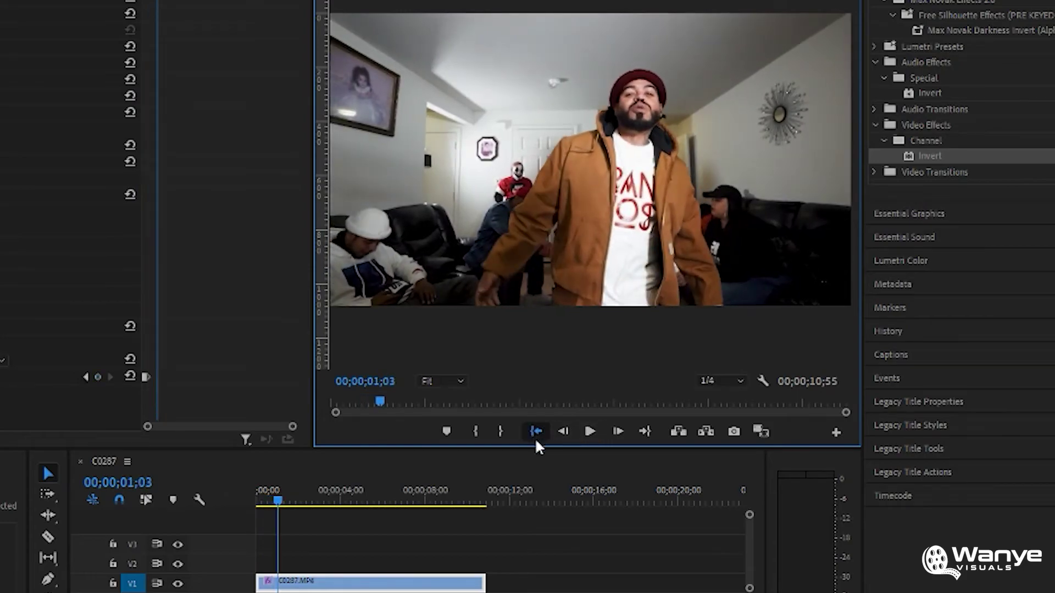
pyautogui.click(536, 431)
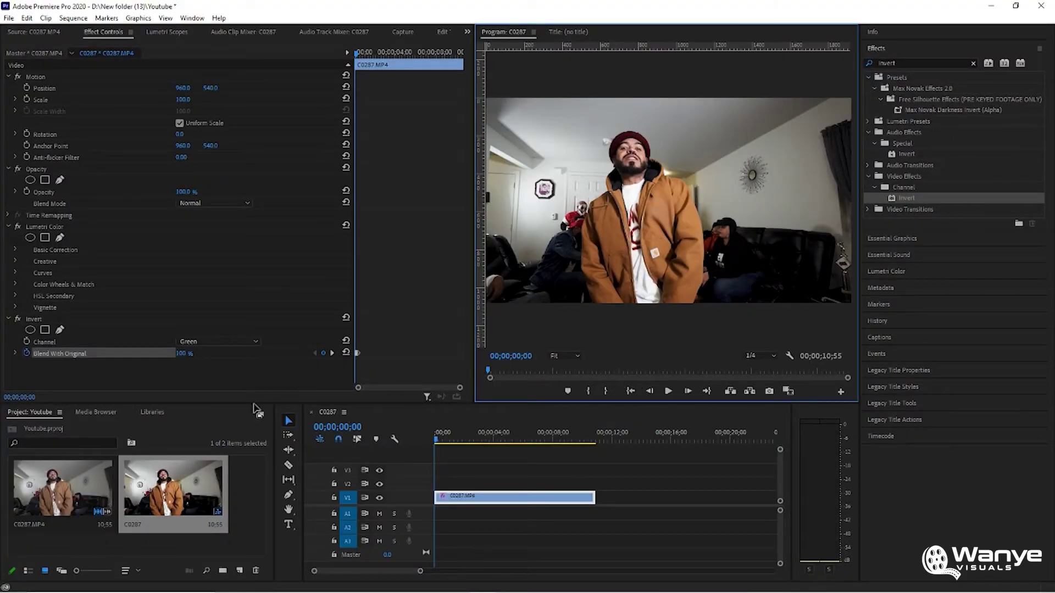
# Step: Switch the Invert channel to RGB and preview the full-negative flicker from the start
pyautogui.click(212, 340)
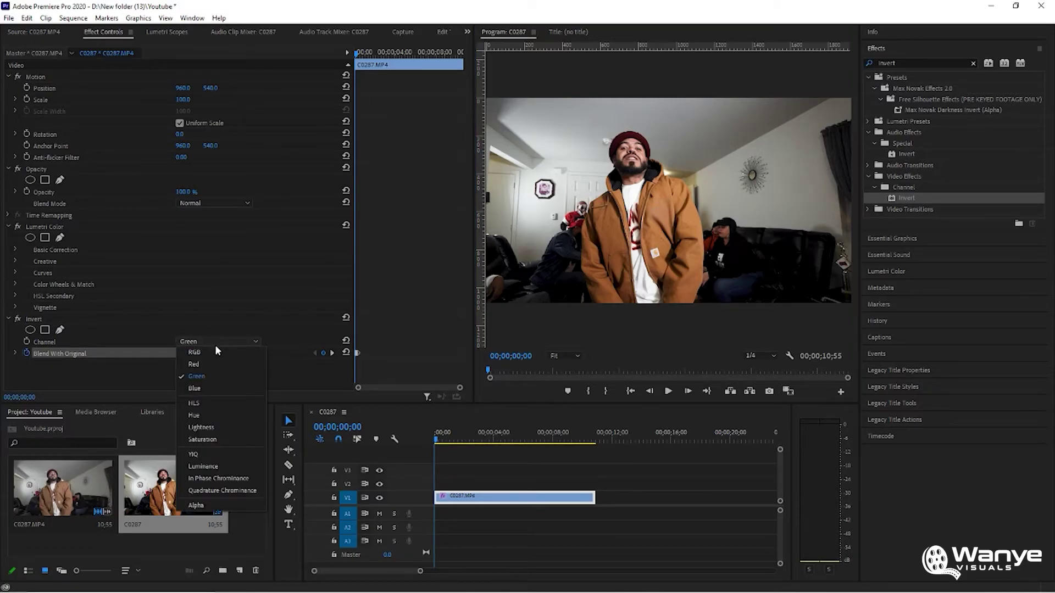
pyautogui.click(215, 353)
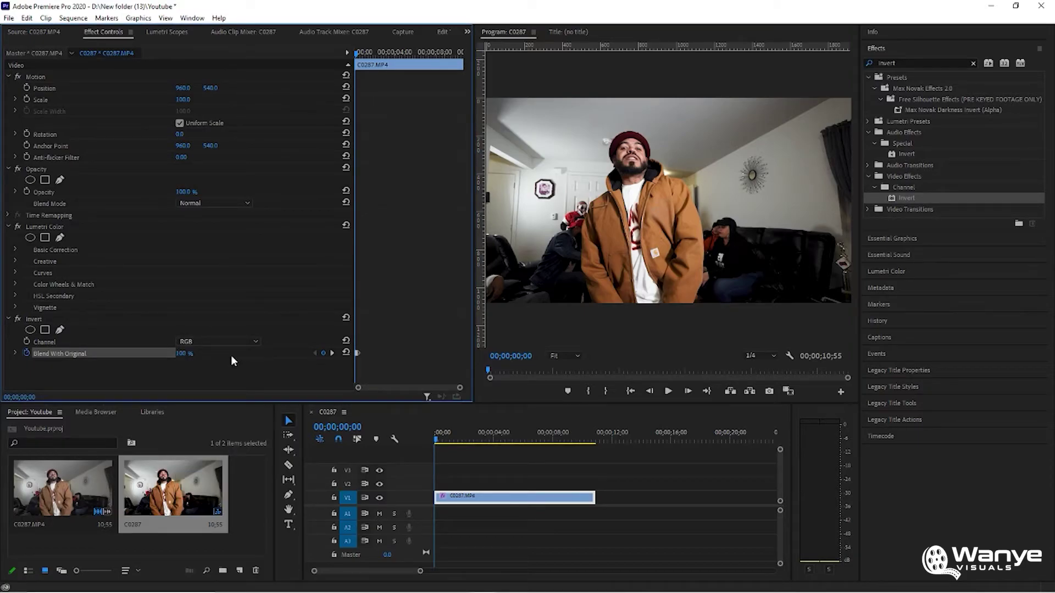
pyautogui.click(632, 394)
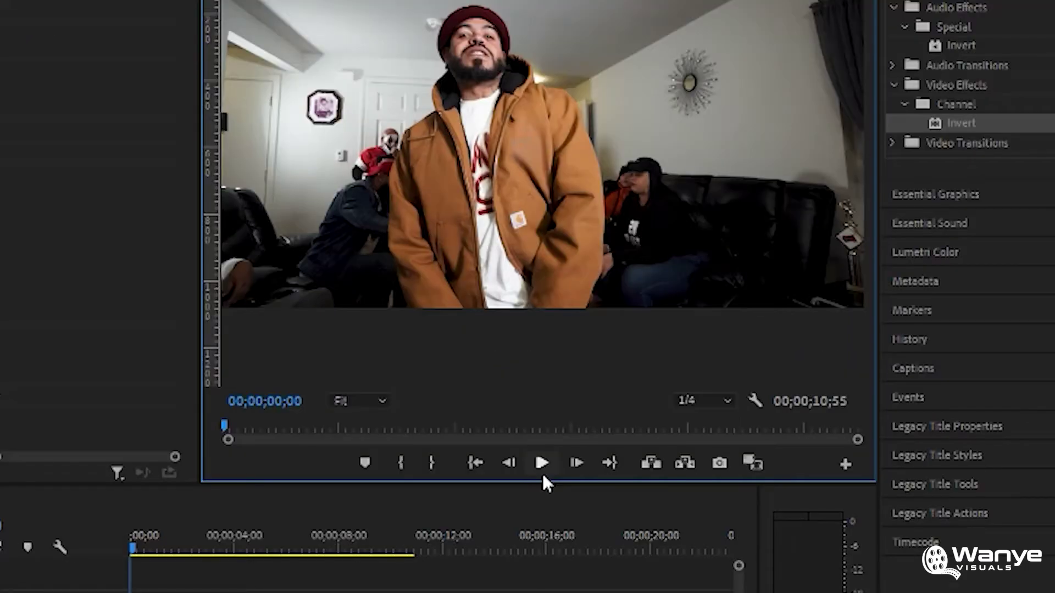
pyautogui.click(668, 393)
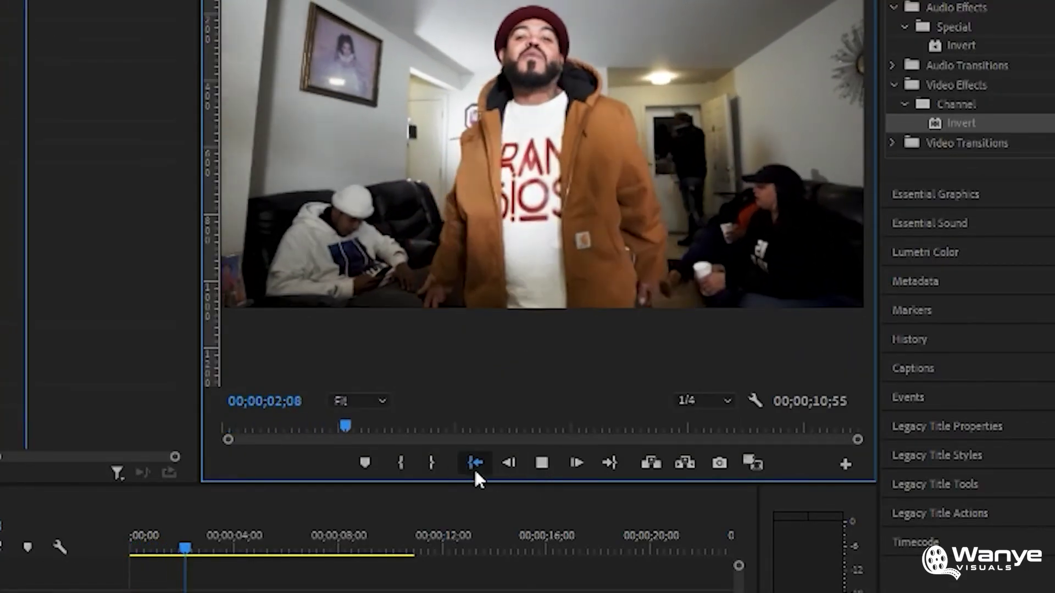
pyautogui.click(475, 463)
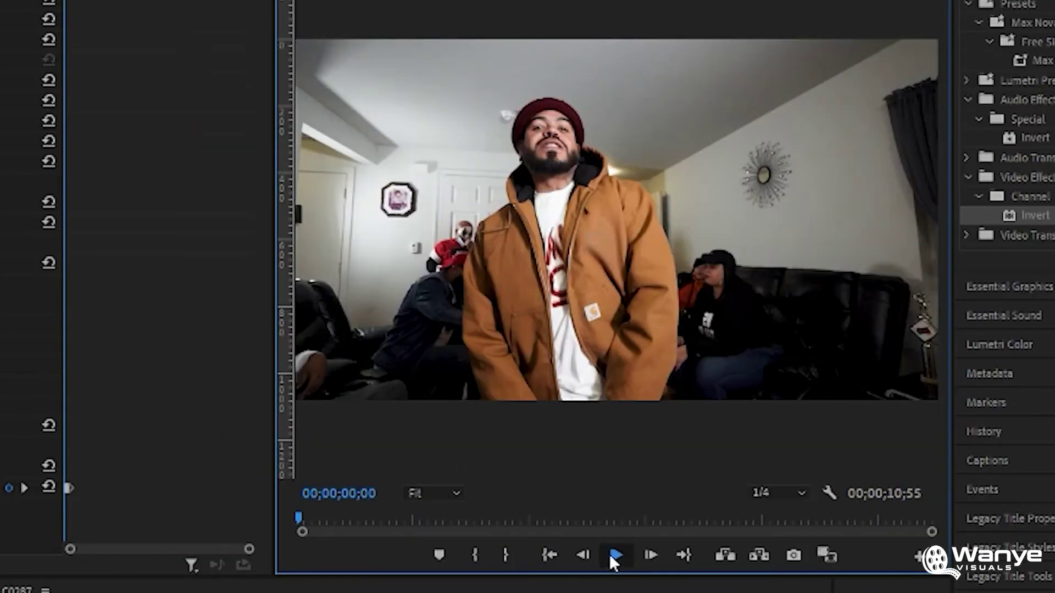
pyautogui.click(615, 555)
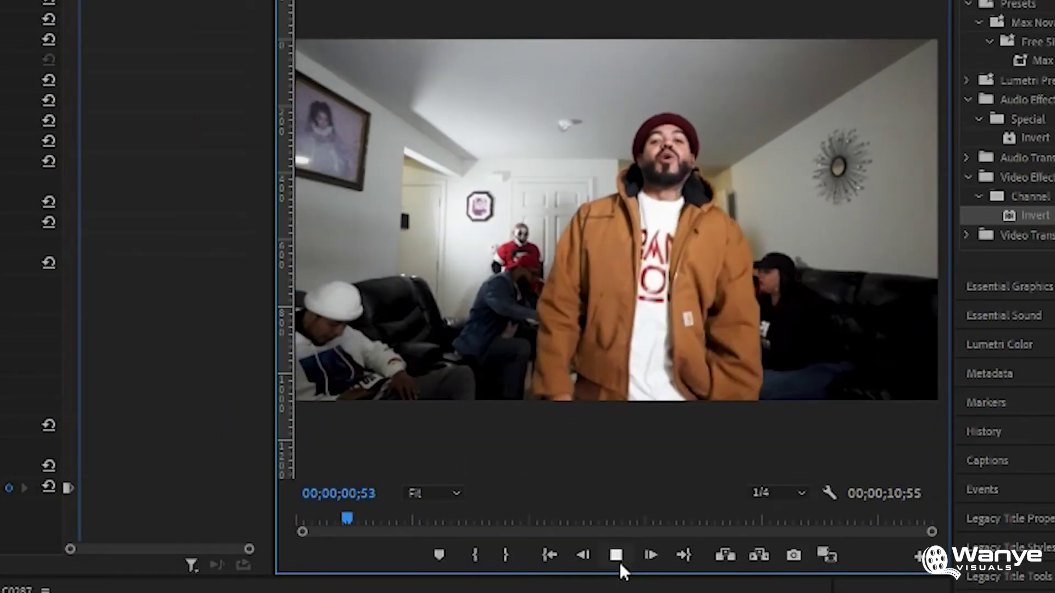
pyautogui.click(617, 556)
pyautogui.click(549, 555)
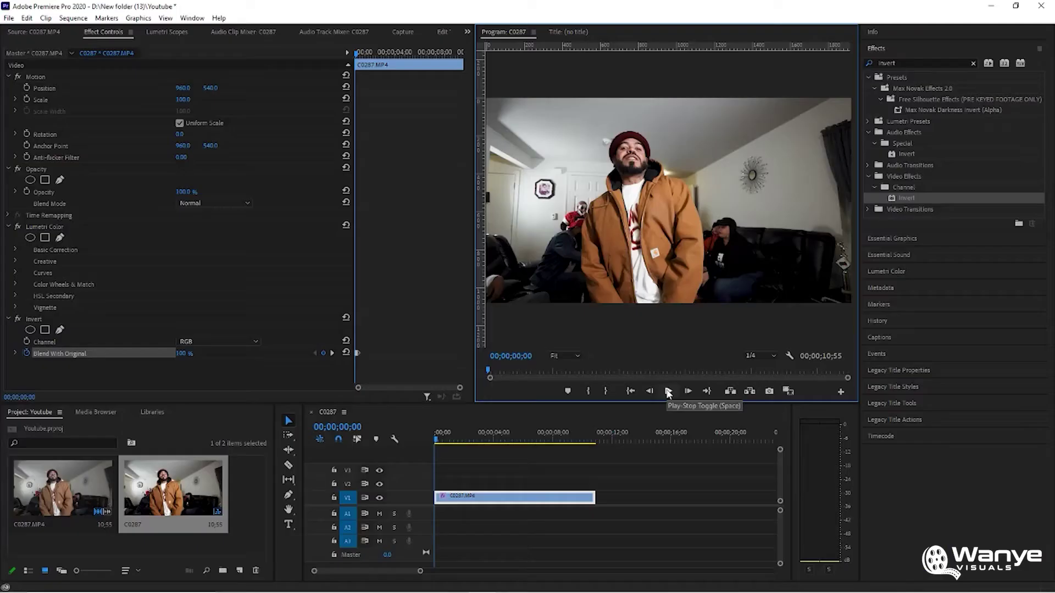